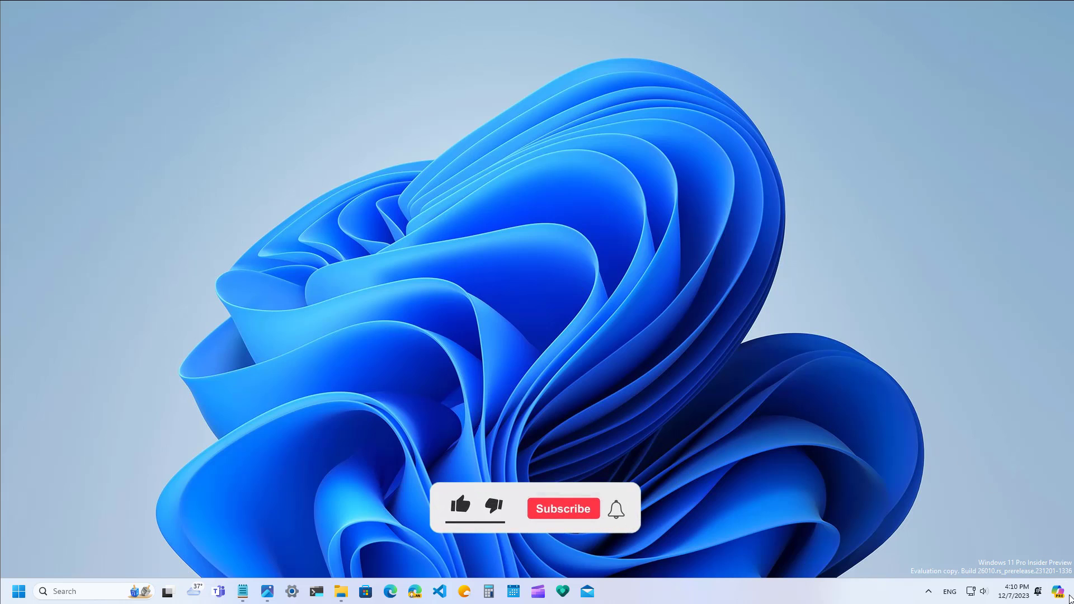
# Pin Copilot as a side pane and snap File Explorer and Notepad beside it
pyautogui.click(1058, 592)
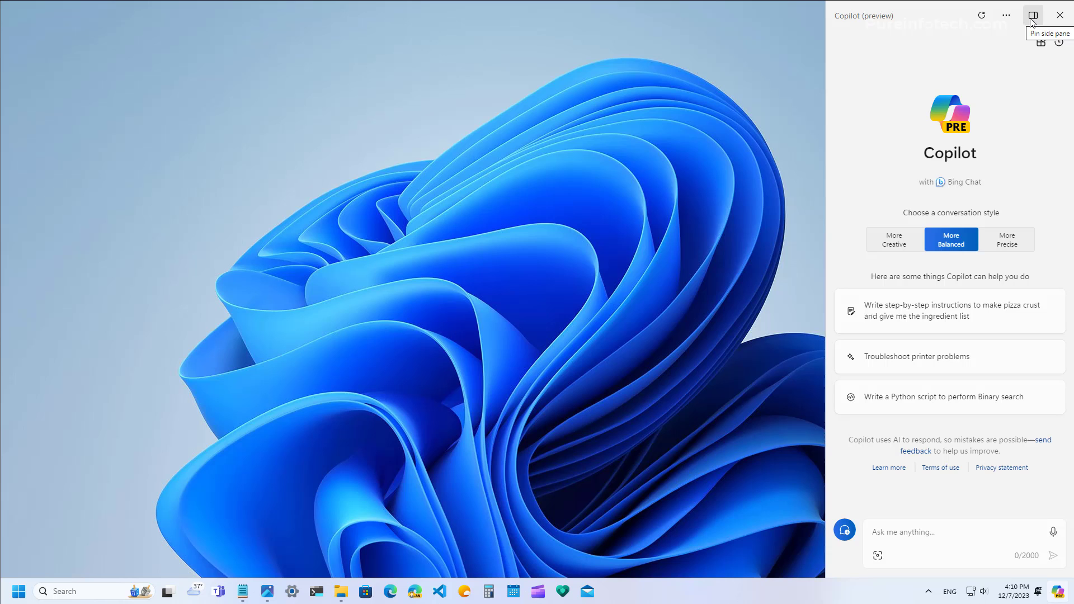
pyautogui.click(341, 591)
pyautogui.moveTo(391, 116); pyautogui.dragTo(1073, 200)
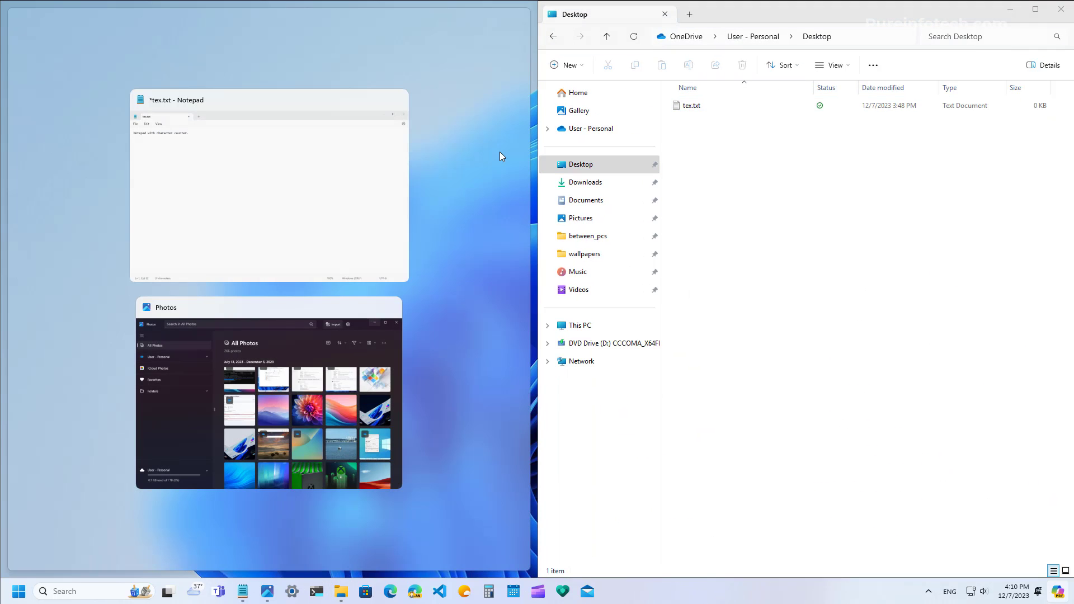
pyautogui.click(295, 199)
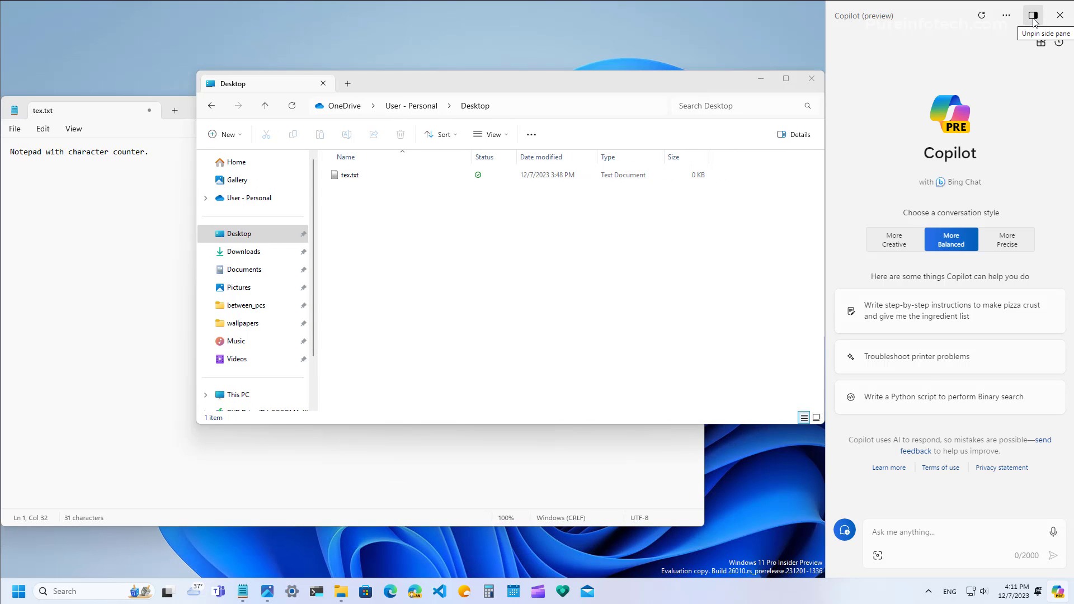
# Unpin the Copilot pane so it floats, then rearrange File Explorer and Notepad around it
pyautogui.click(1034, 22)
pyautogui.moveTo(507, 88); pyautogui.dragTo(411, 8)
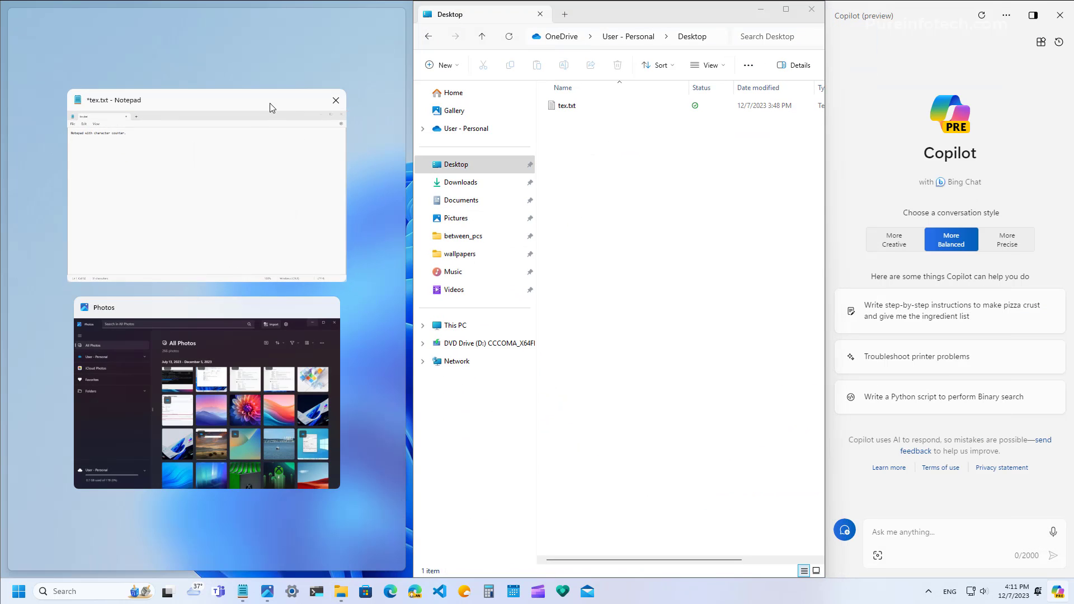
pyautogui.click(235, 105)
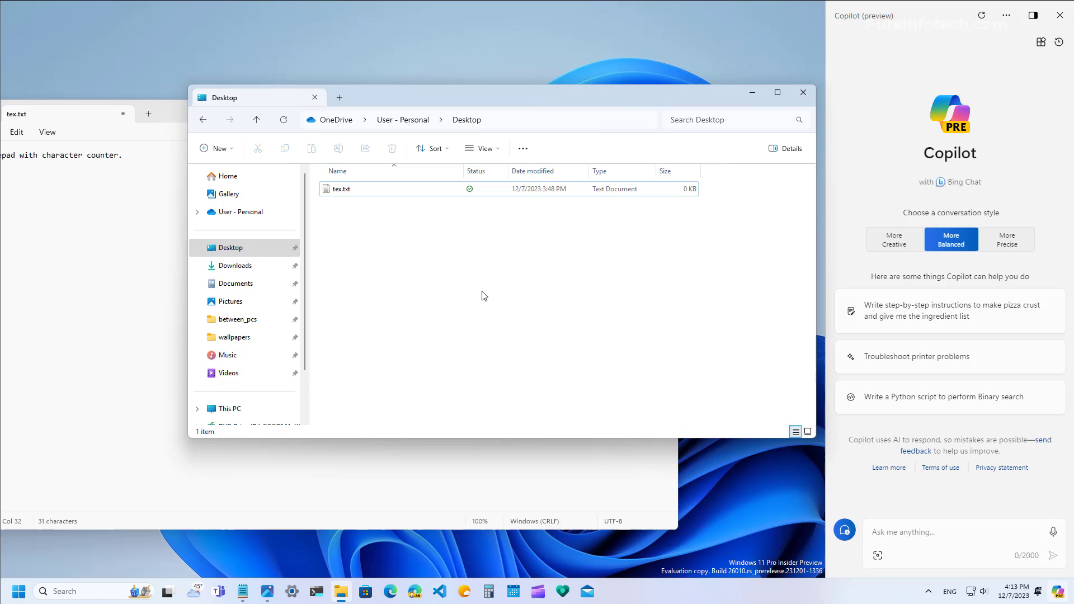
pyautogui.moveTo(488, 102); pyautogui.dragTo(732, 162)
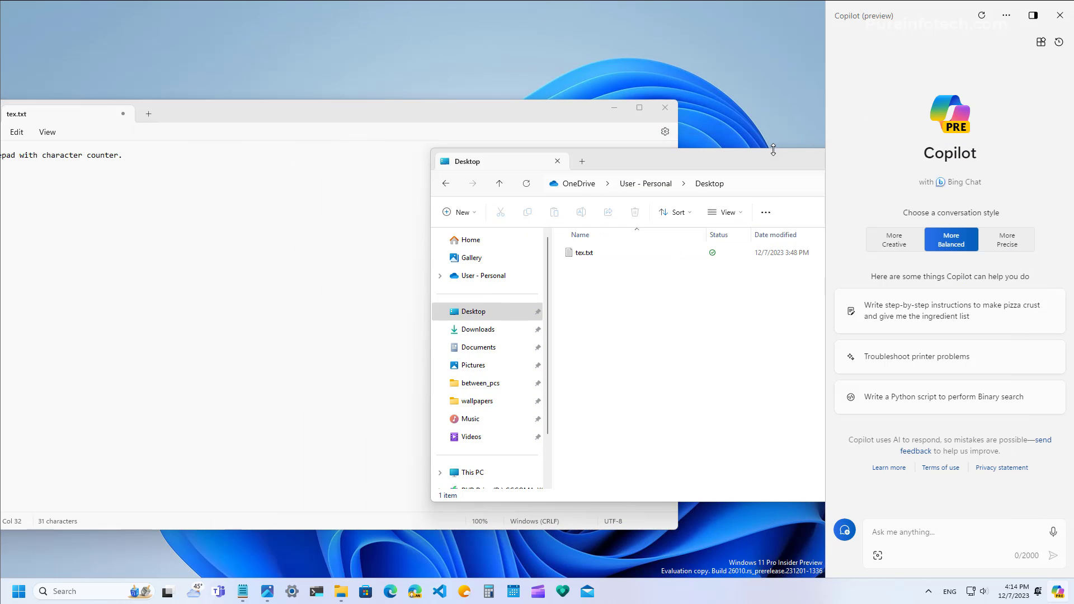
pyautogui.click(786, 162)
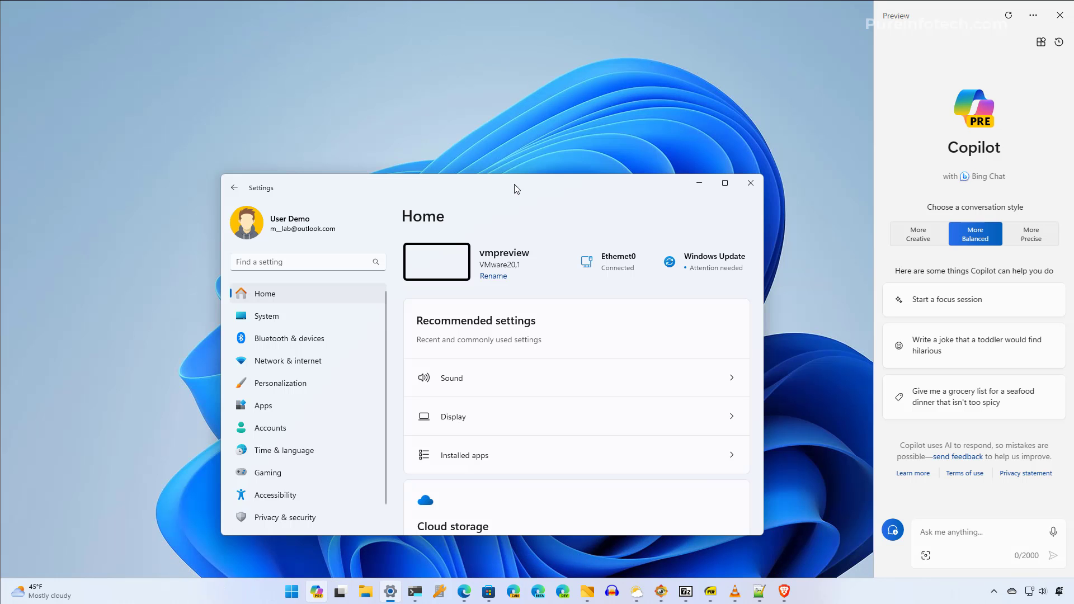
pyautogui.moveTo(516, 189); pyautogui.dragTo(802, 190)
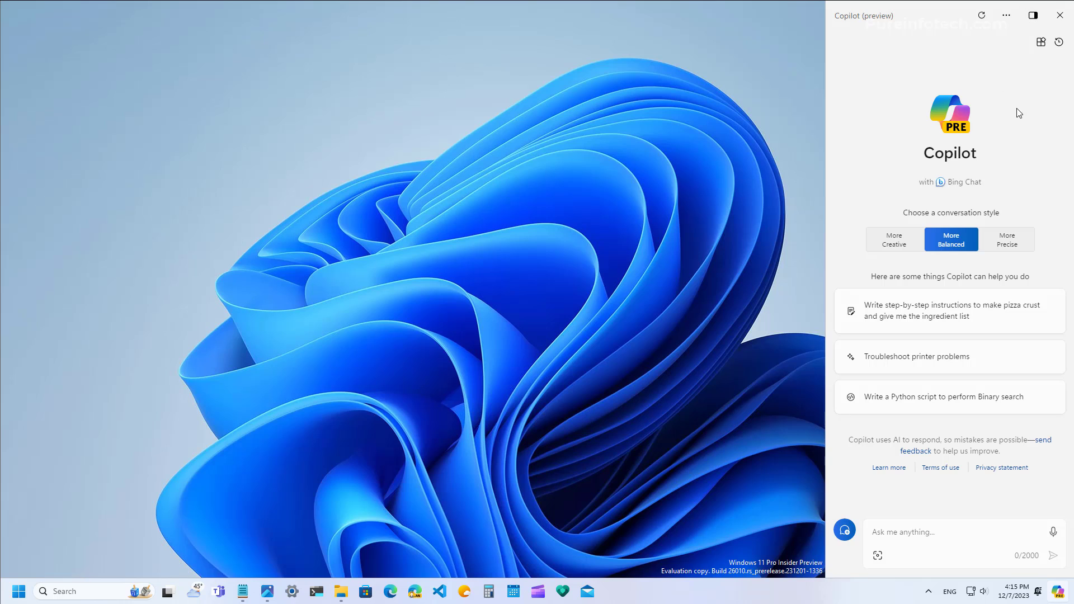
# Drag the Copilot pane wider, show its plugins list with Search enabled, then close Copilot with Win+C
pyautogui.moveTo(827, 192); pyautogui.dragTo(516, 217)
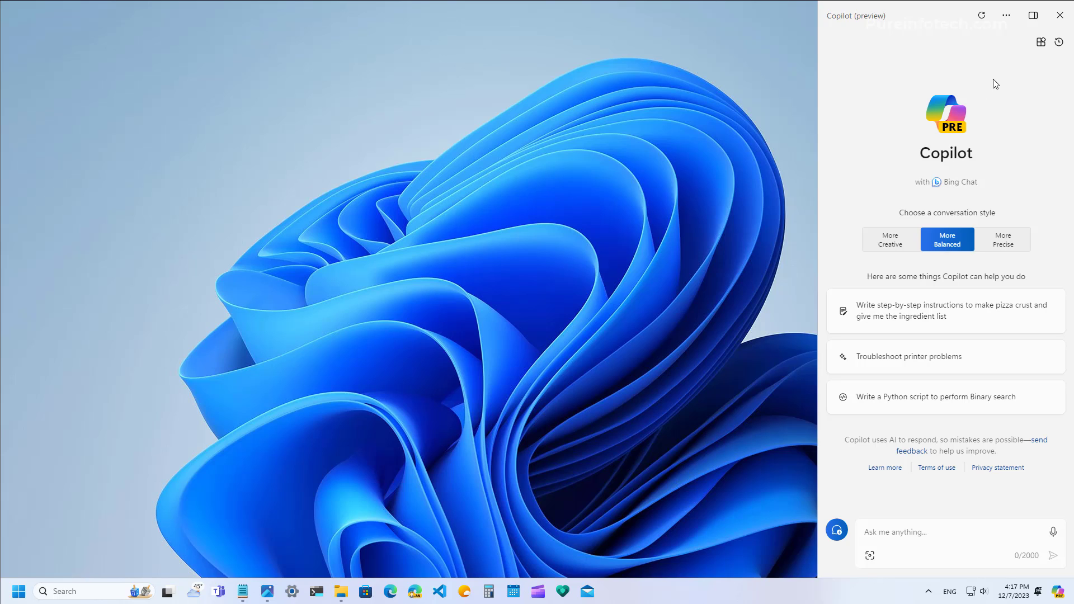
pyautogui.click(1041, 43)
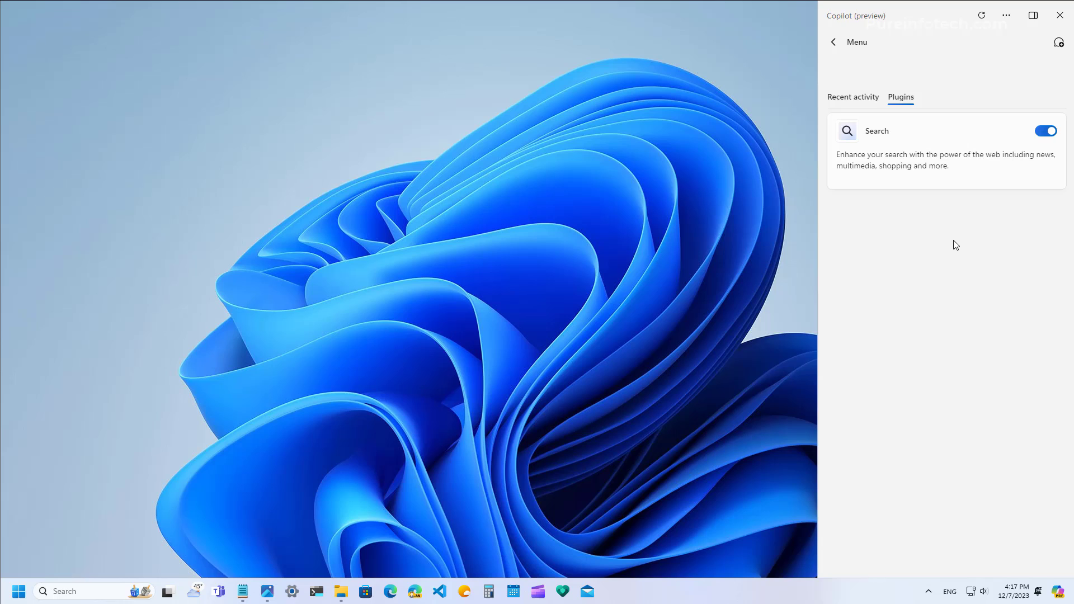
pyautogui.press('super+c')
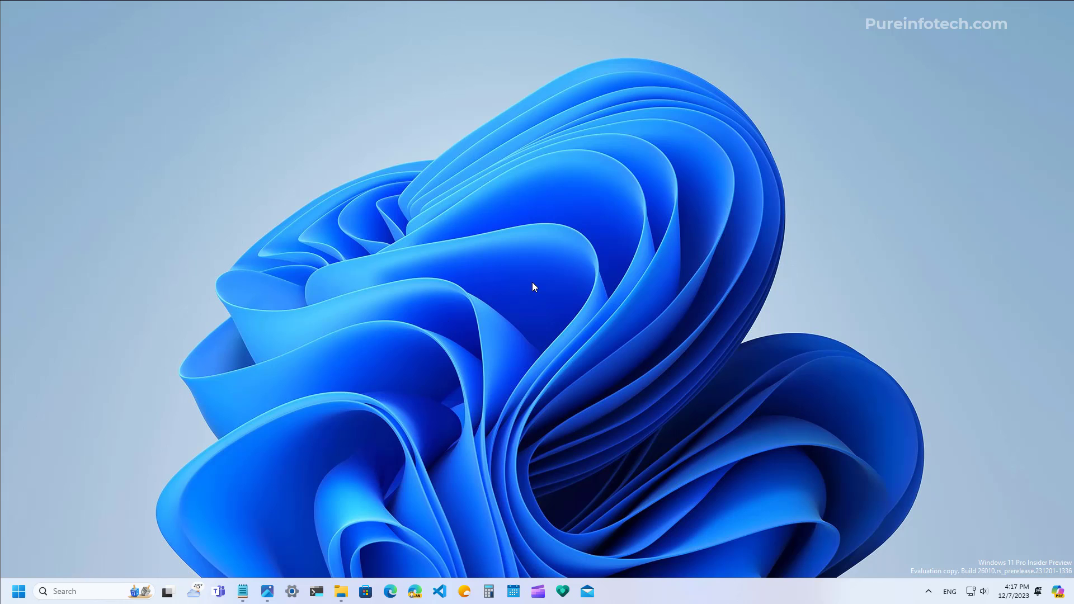
# Open Quick Settings from the tray and flip between its two pages of tiles
pyautogui.click(986, 596)
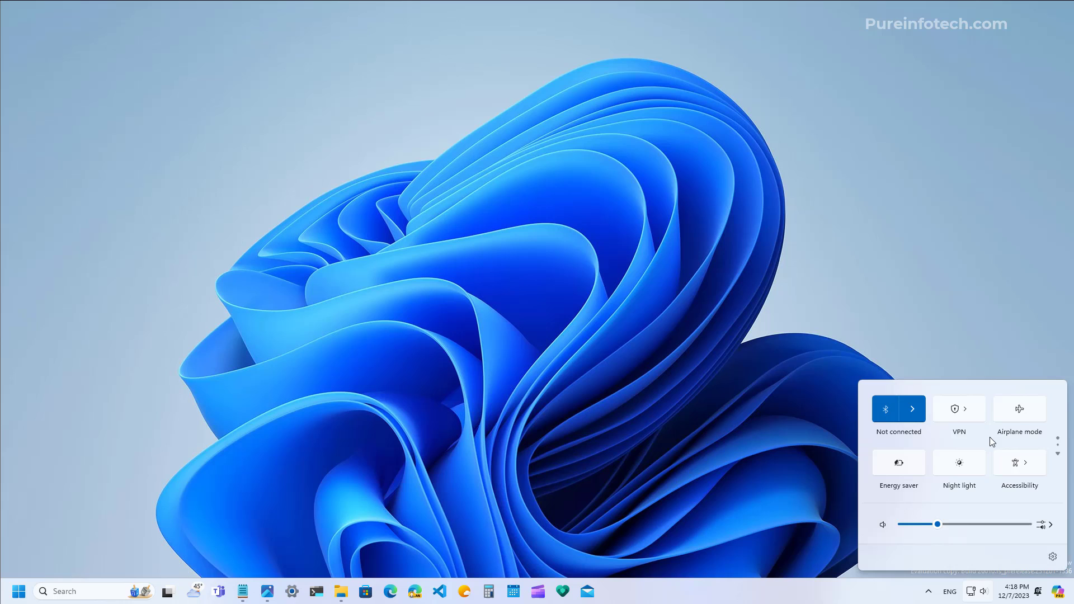
pyautogui.scroll(-1, 990, 437)
pyautogui.scroll(1, 989, 438)
pyautogui.scroll(-1, 988, 437)
pyautogui.scroll(1, 989, 437)
pyautogui.click(1057, 453)
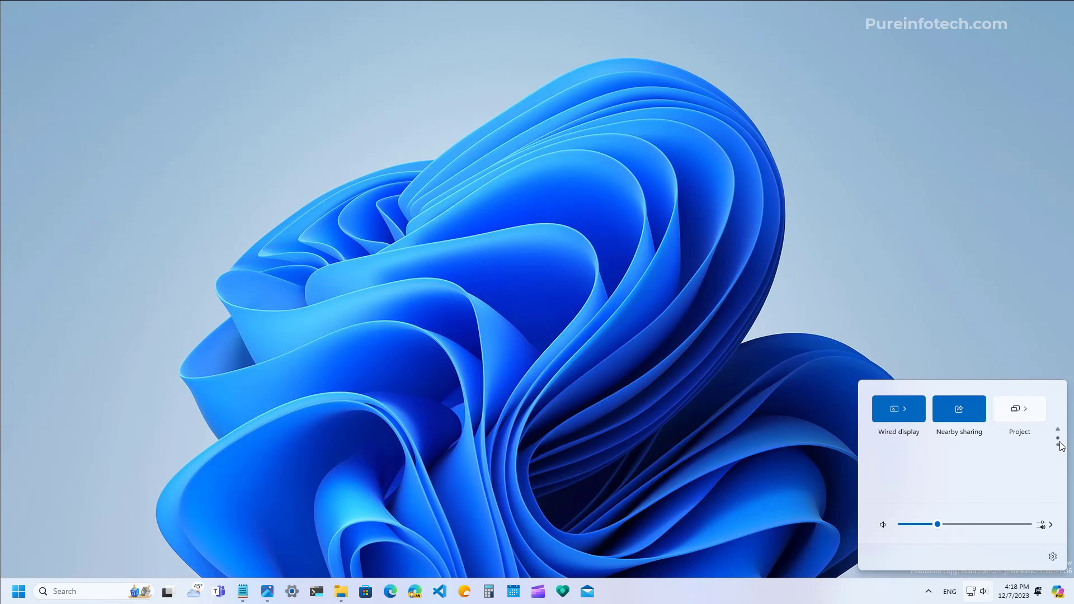
pyautogui.click(1059, 442)
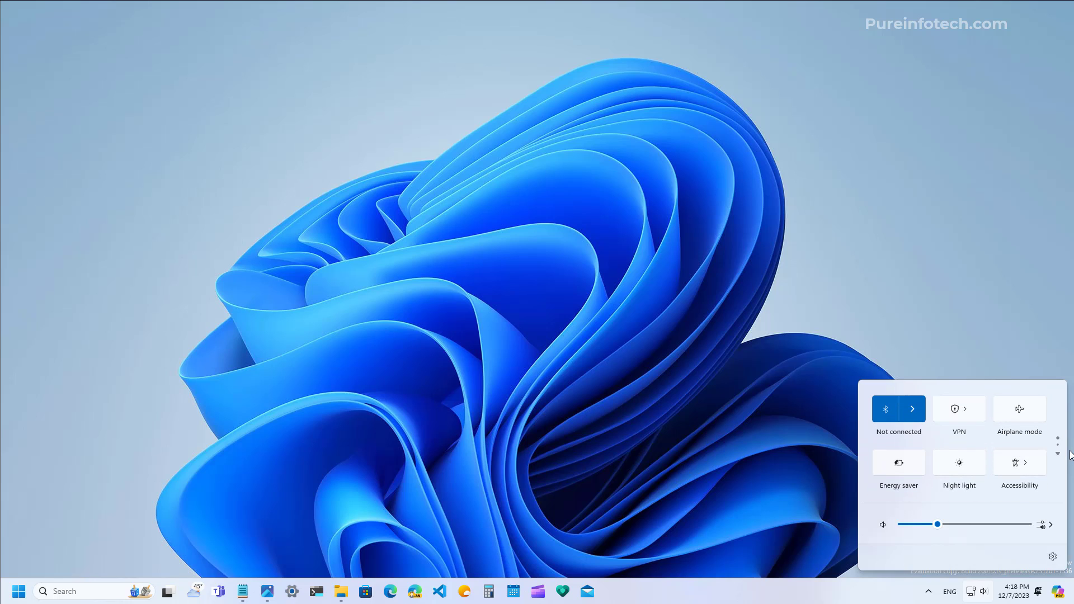
pyautogui.click(1058, 454)
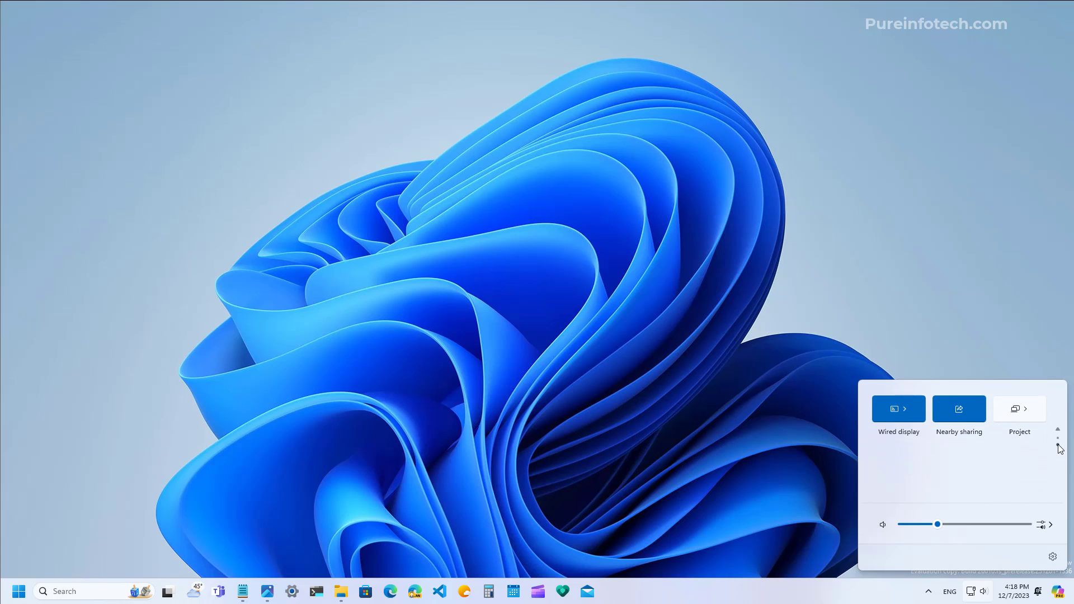
pyautogui.scroll(1, 992, 473)
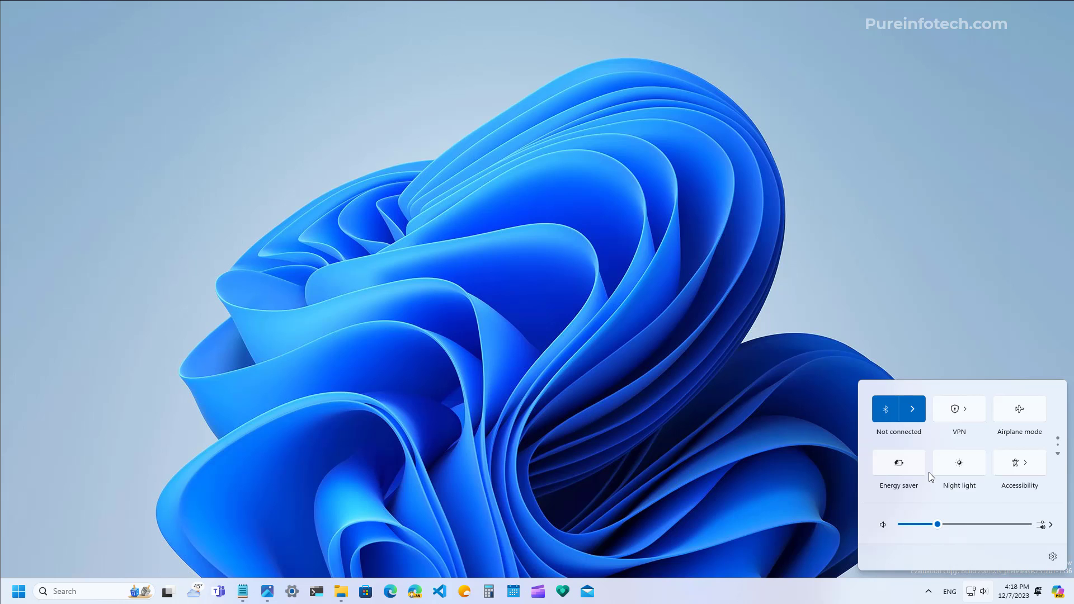
# Close Quick Settings, open the Widgets board and browse its feed personalization settings
pyautogui.click(310, 274)
pyautogui.moveTo(194, 592)
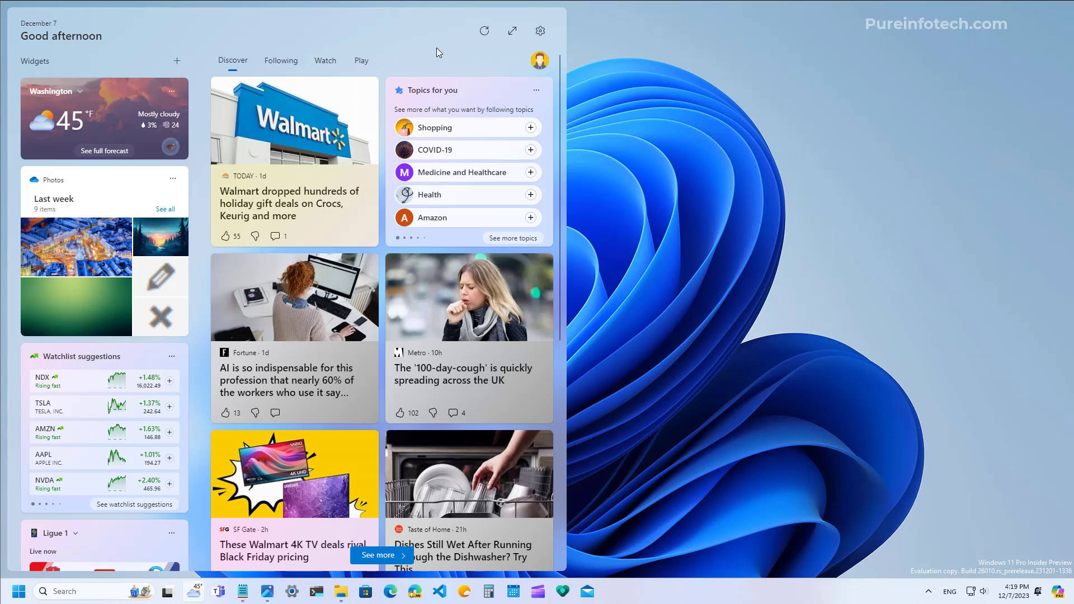
pyautogui.click(540, 32)
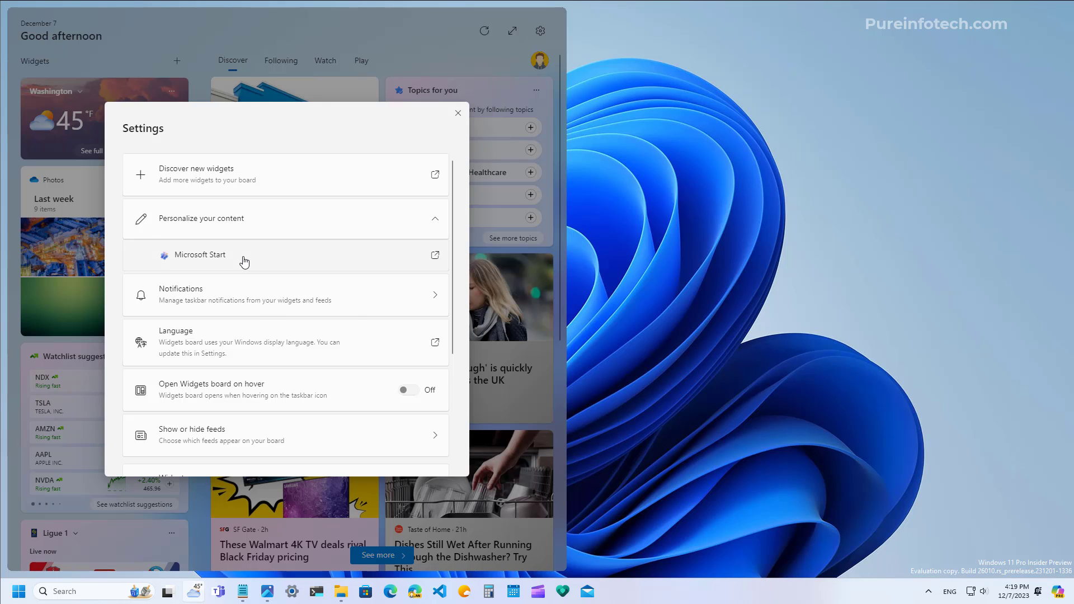
pyautogui.click(245, 261)
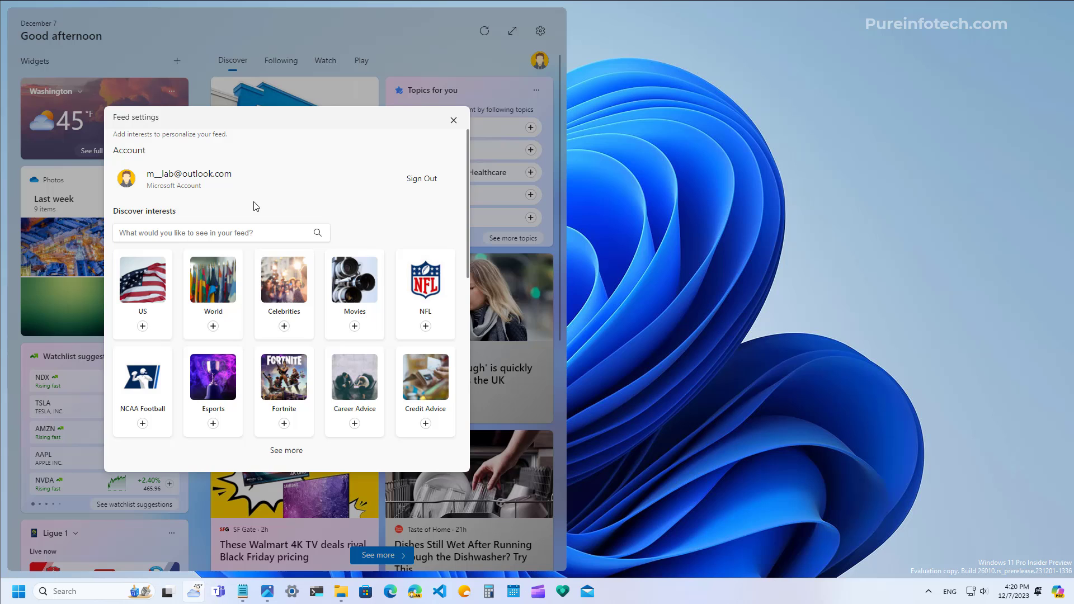
pyautogui.scroll(-5, 258, 252)
pyautogui.scroll(5, 263, 304)
# Leave feed personalization and open the Show or hide feeds page in Widgets settings
pyautogui.click(454, 120)
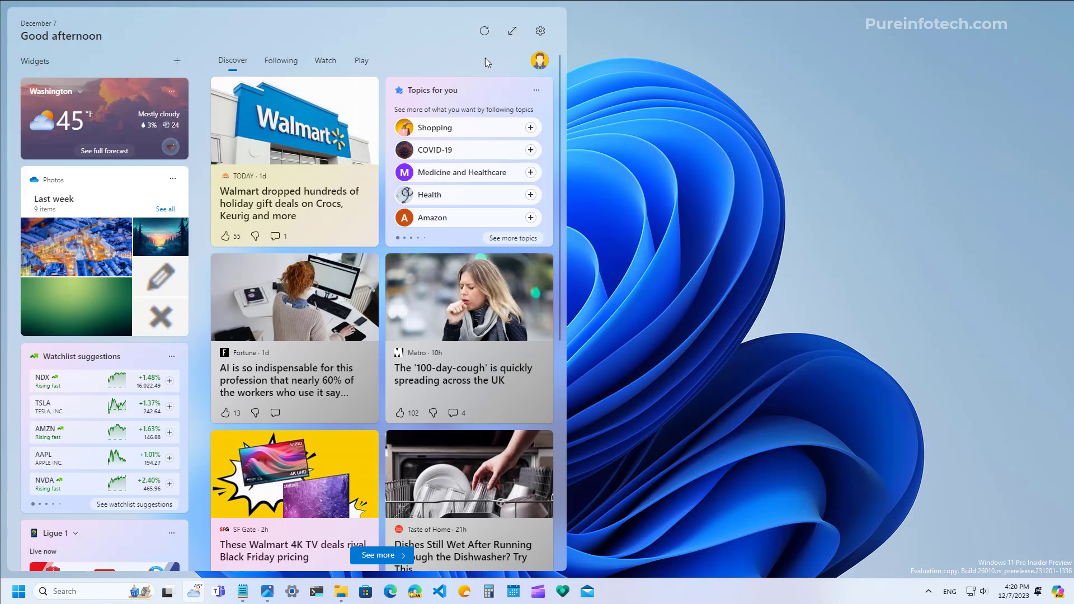
pyautogui.click(540, 30)
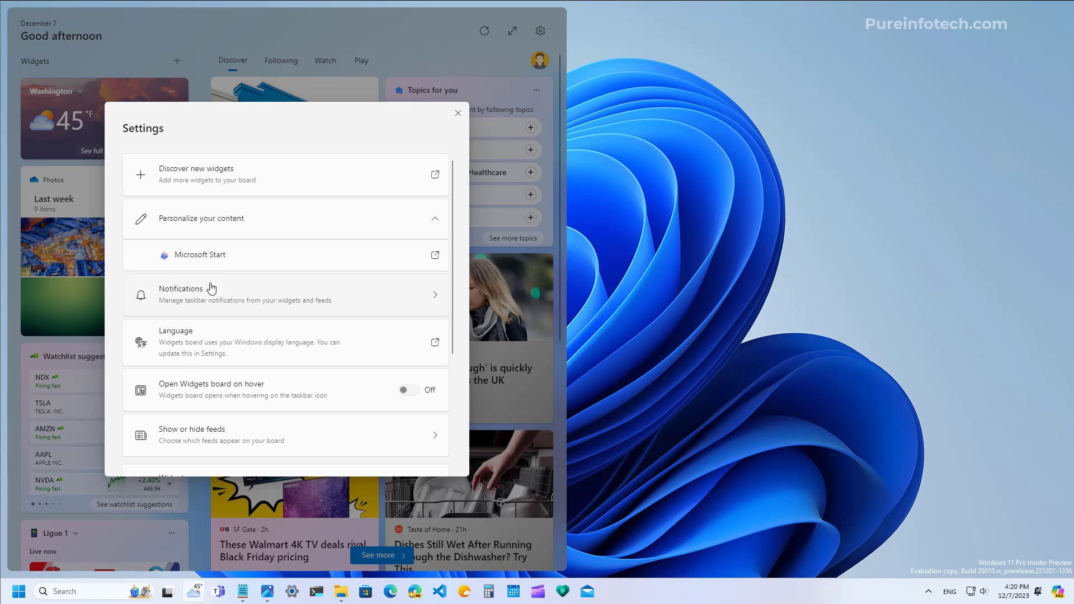
pyautogui.click(179, 436)
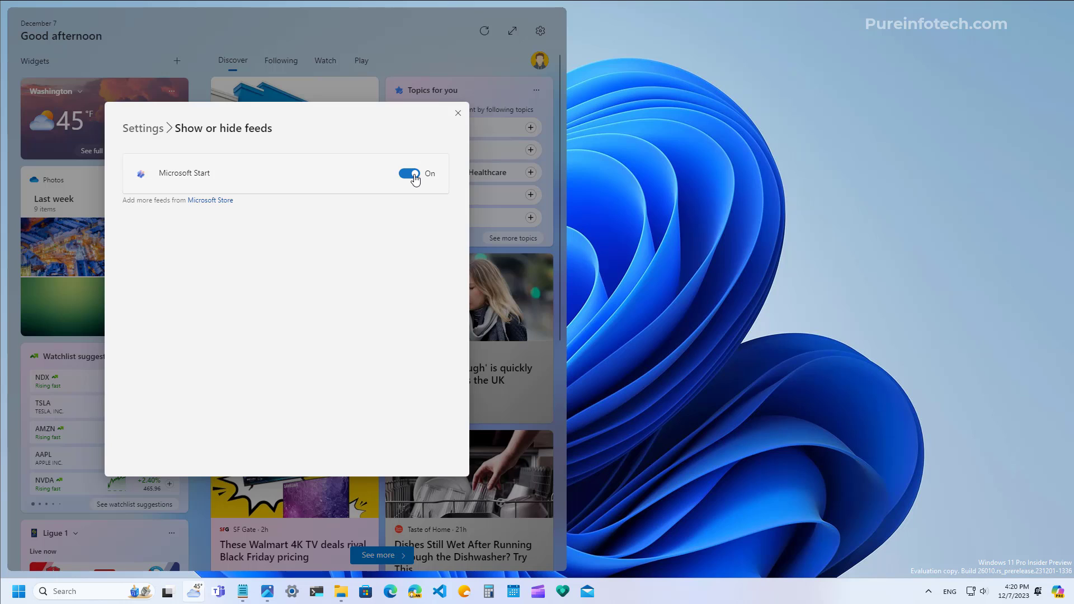
# Turn off the Microsoft Start feed and pin the Watchlist and Sports widgets
pyautogui.click(409, 174)
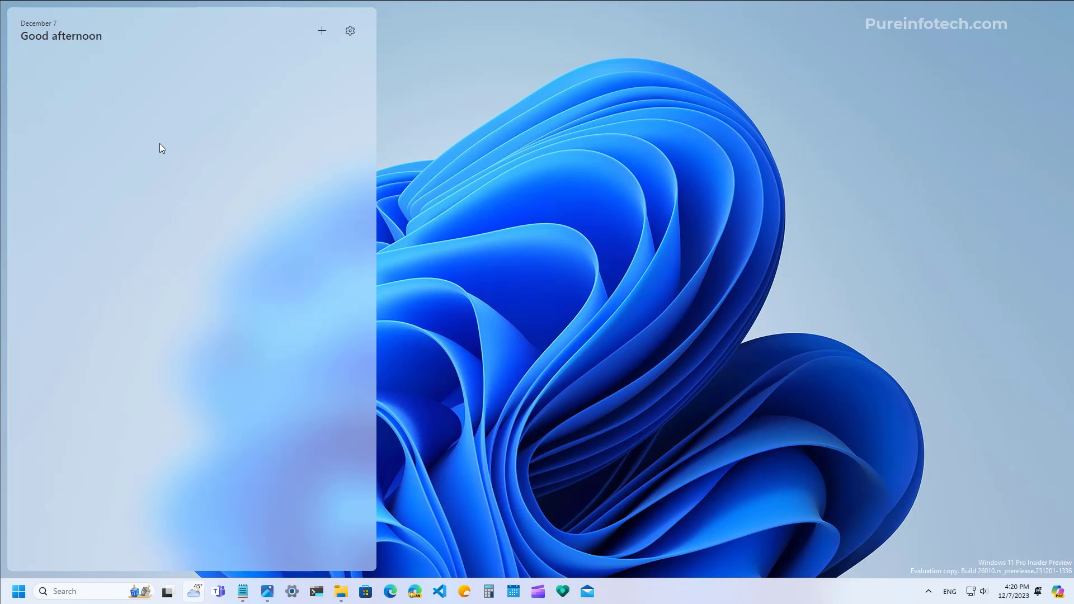
pyautogui.click(324, 35)
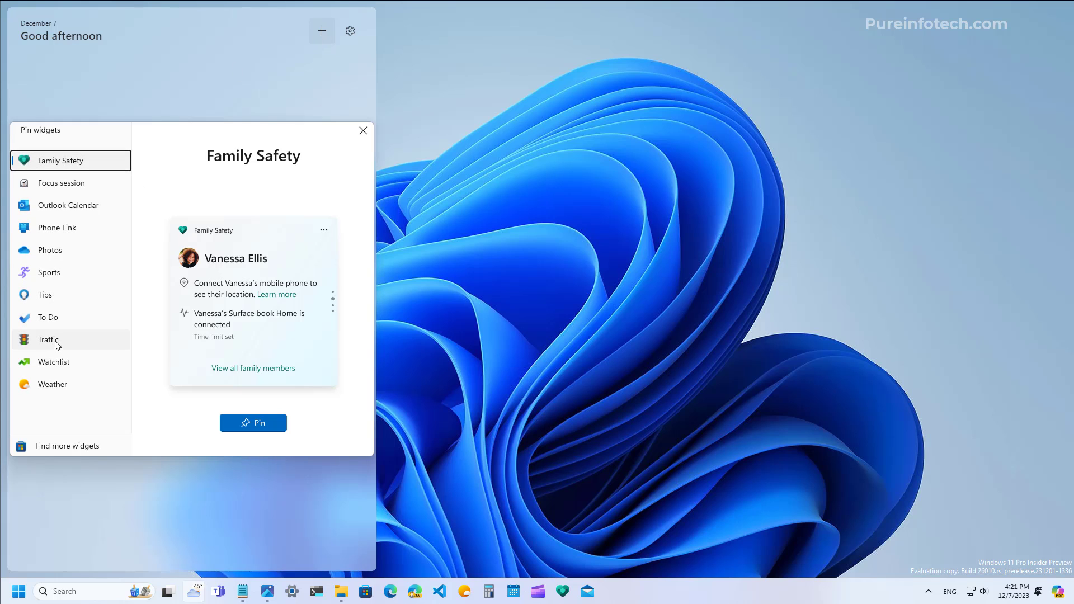
pyautogui.click(54, 362)
pyautogui.click(254, 421)
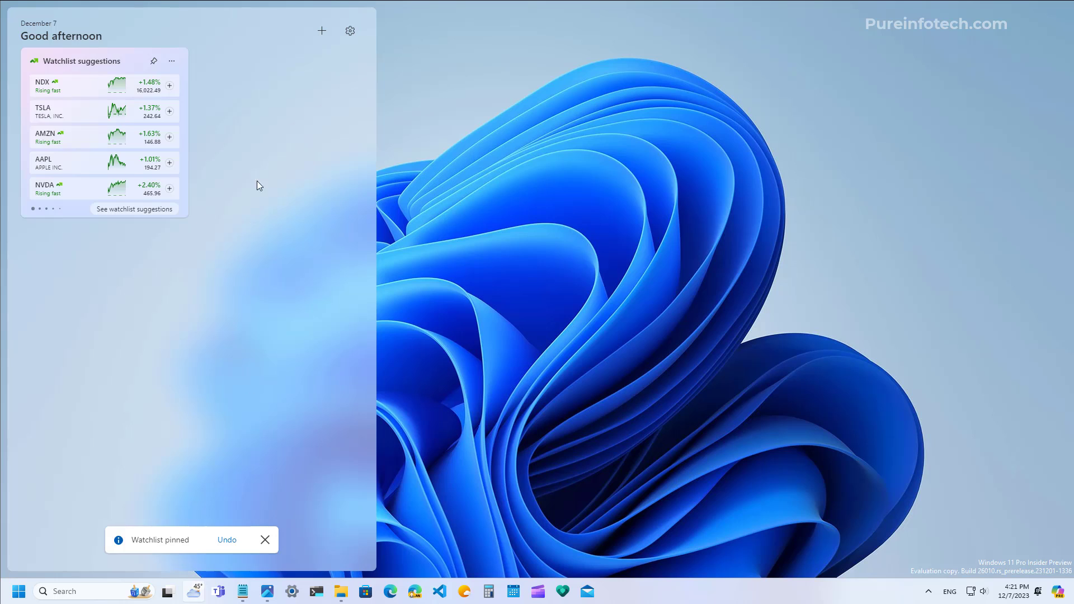
pyautogui.click(322, 30)
pyautogui.click(65, 274)
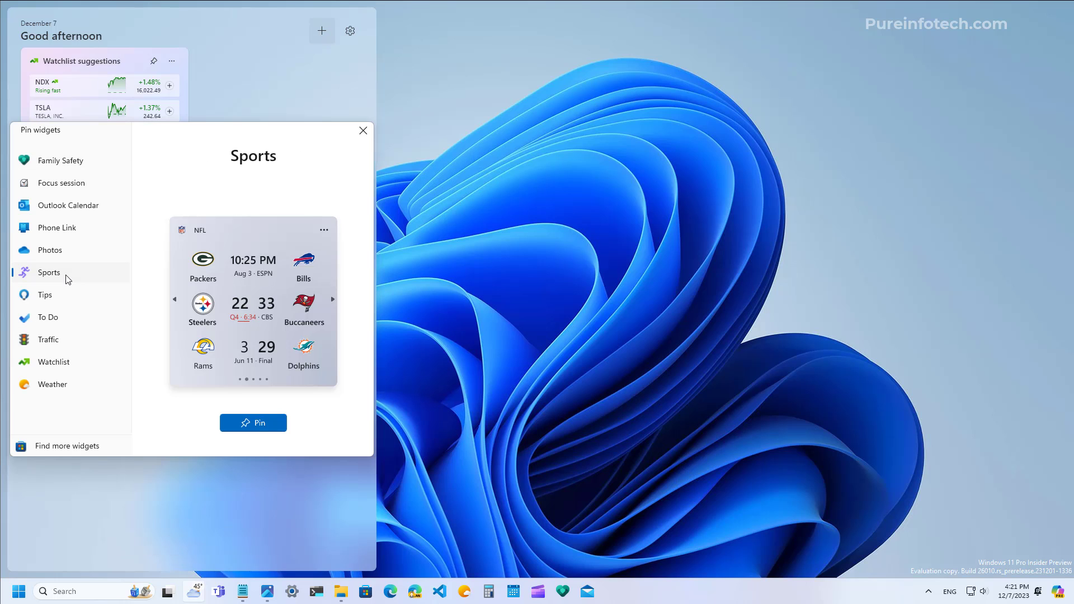
pyautogui.click(253, 423)
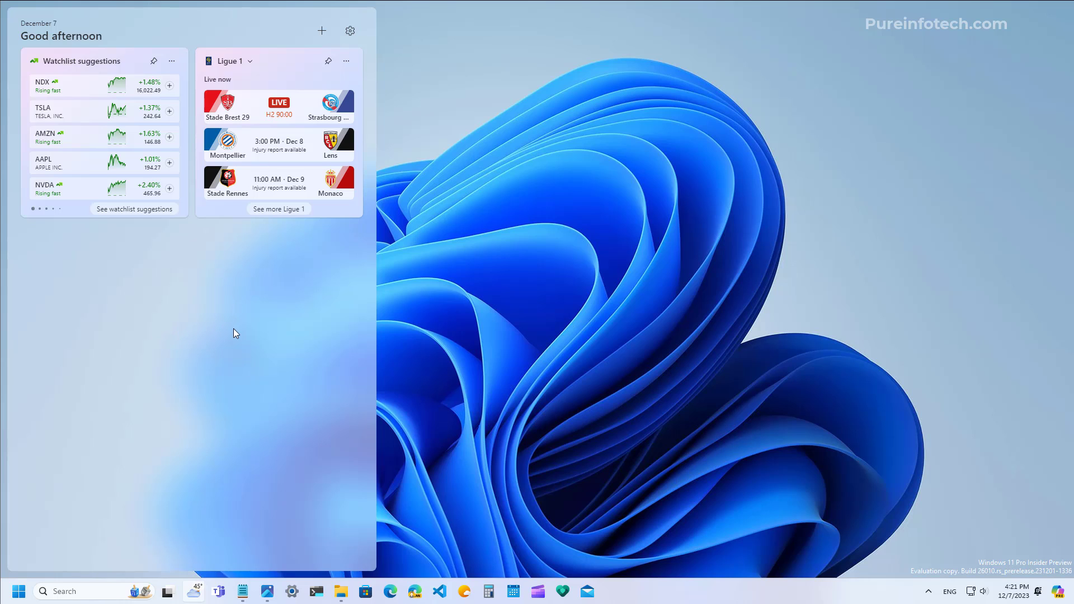
# Turn the Microsoft Start feed back on and confirm restarting the board
pyautogui.click(350, 31)
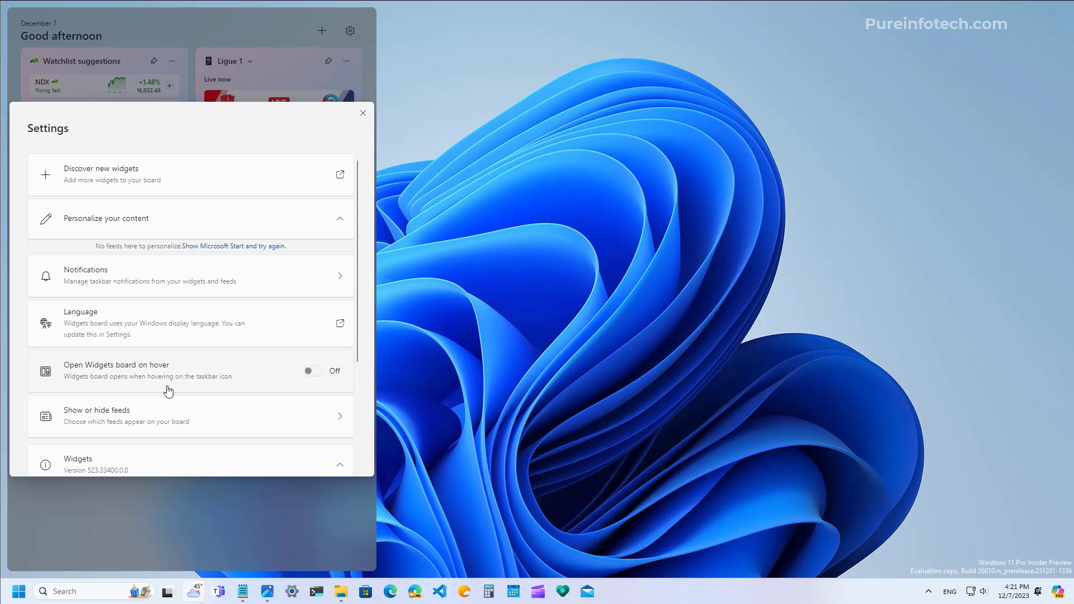
pyautogui.click(126, 416)
pyautogui.click(318, 173)
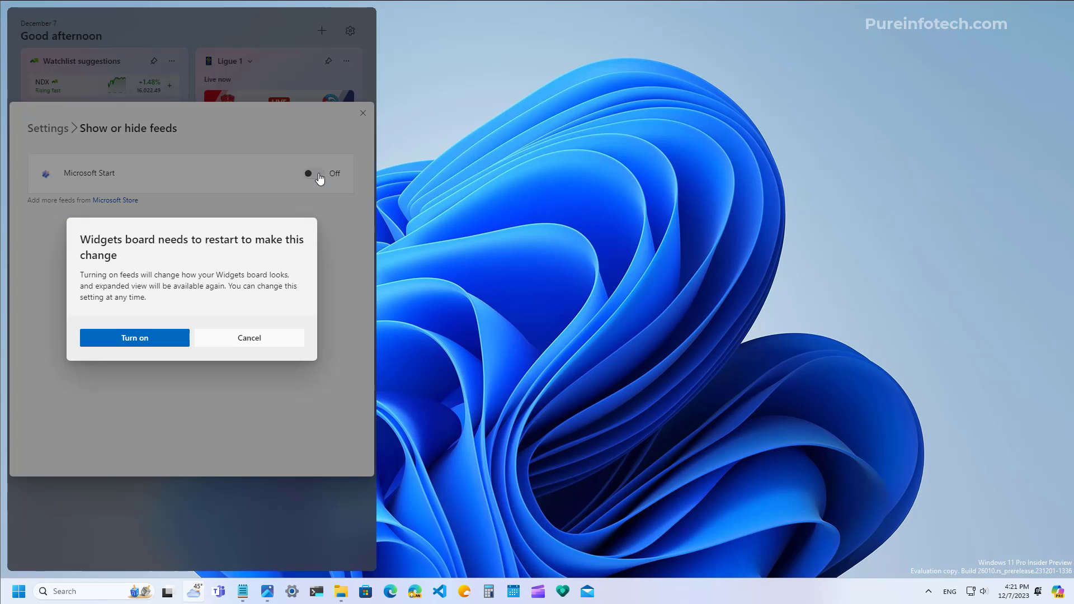
pyautogui.click(134, 338)
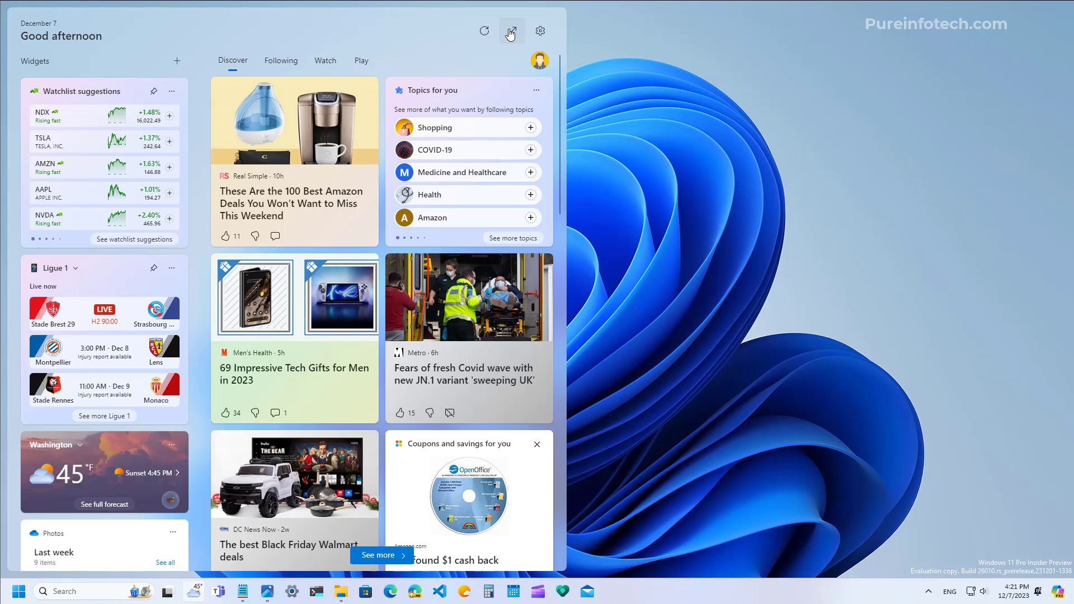
# Expand the board, then turn Microsoft Start off again and confirm Turn off
pyautogui.click(511, 34)
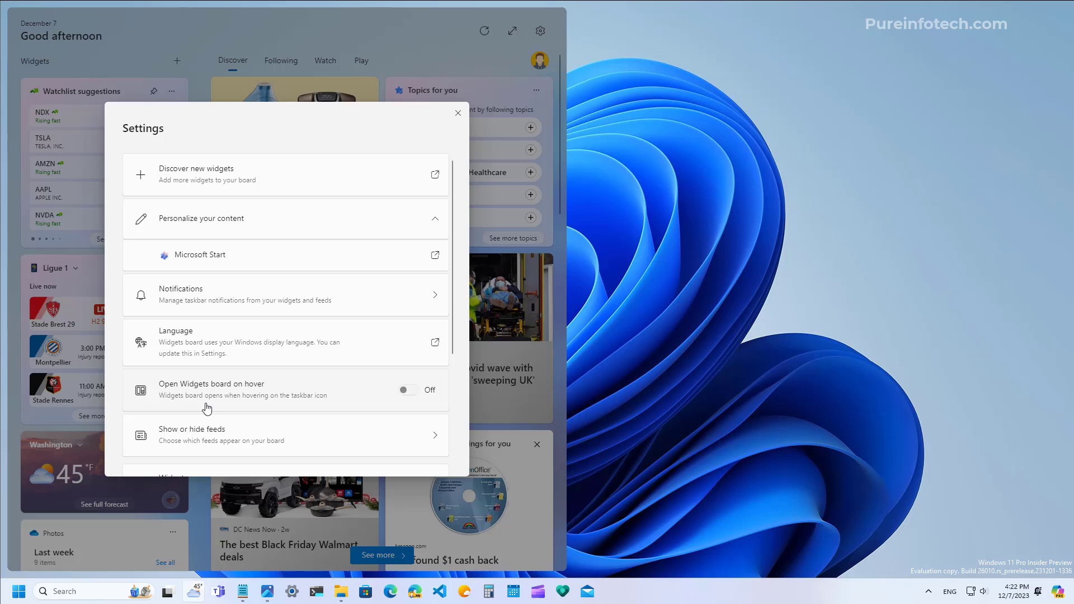
pyautogui.click(199, 440)
pyautogui.click(409, 174)
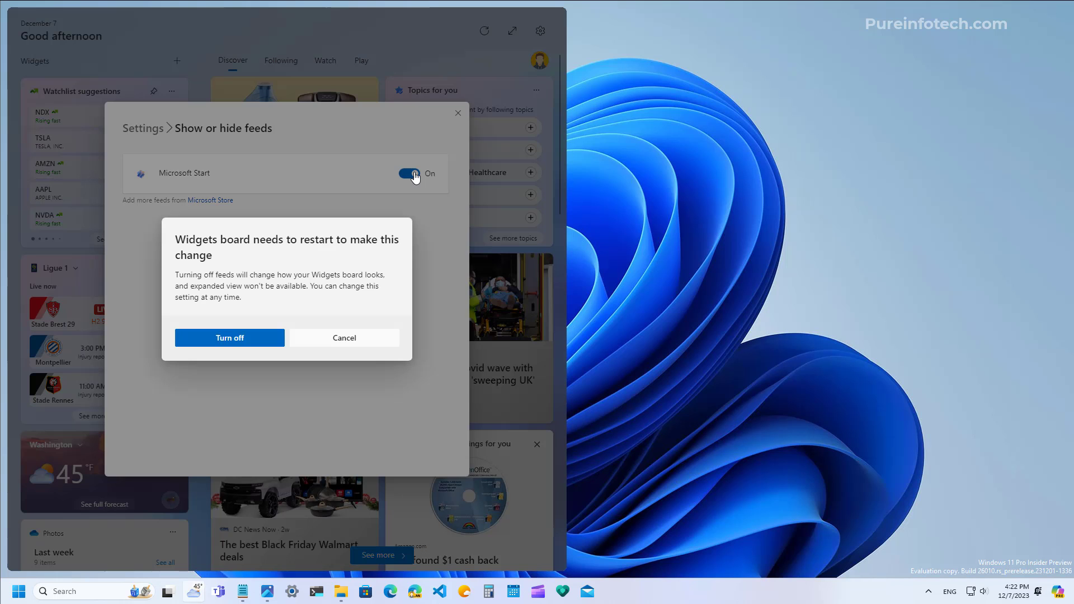
pyautogui.click(229, 338)
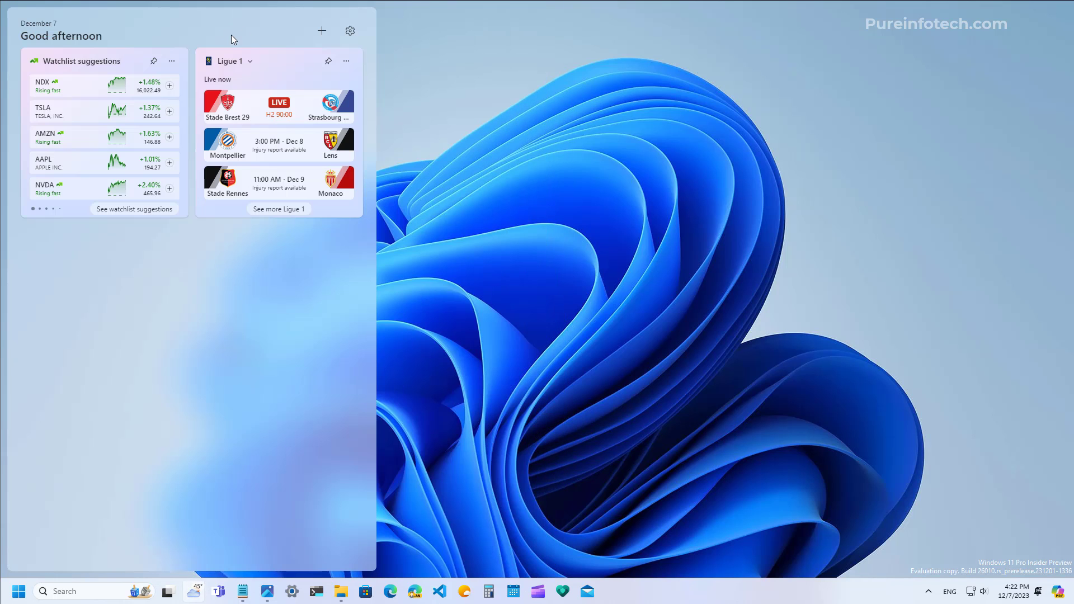
# Close Widgets, open File Explorer with Win+E and bring up tex.txt's context menu on the Desktop
pyautogui.click(427, 364)
pyautogui.press('super+e')
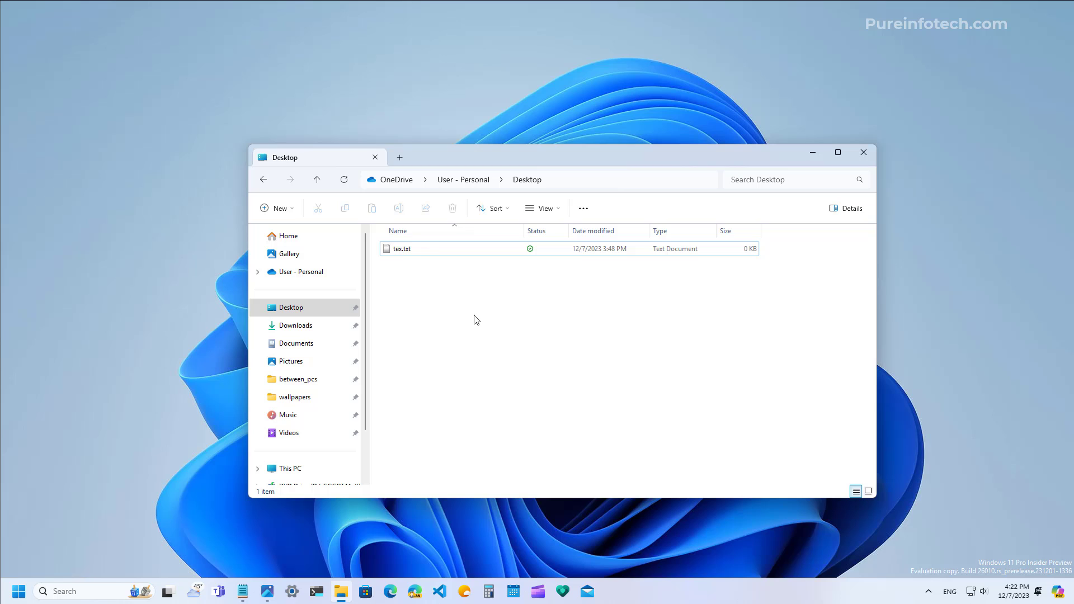
pyautogui.click(427, 250)
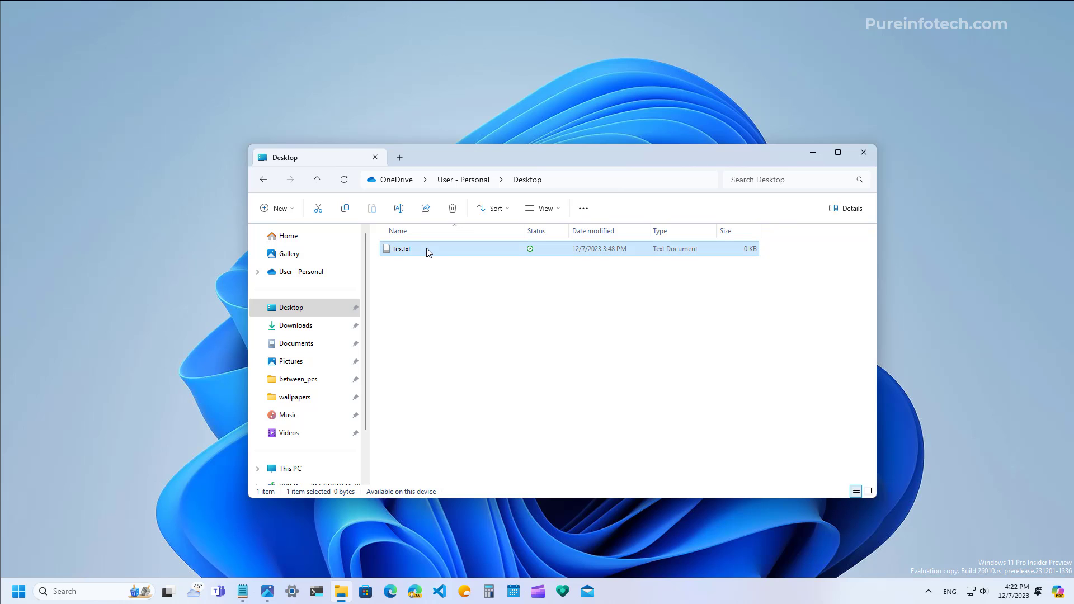
pyautogui.rightClick(426, 248)
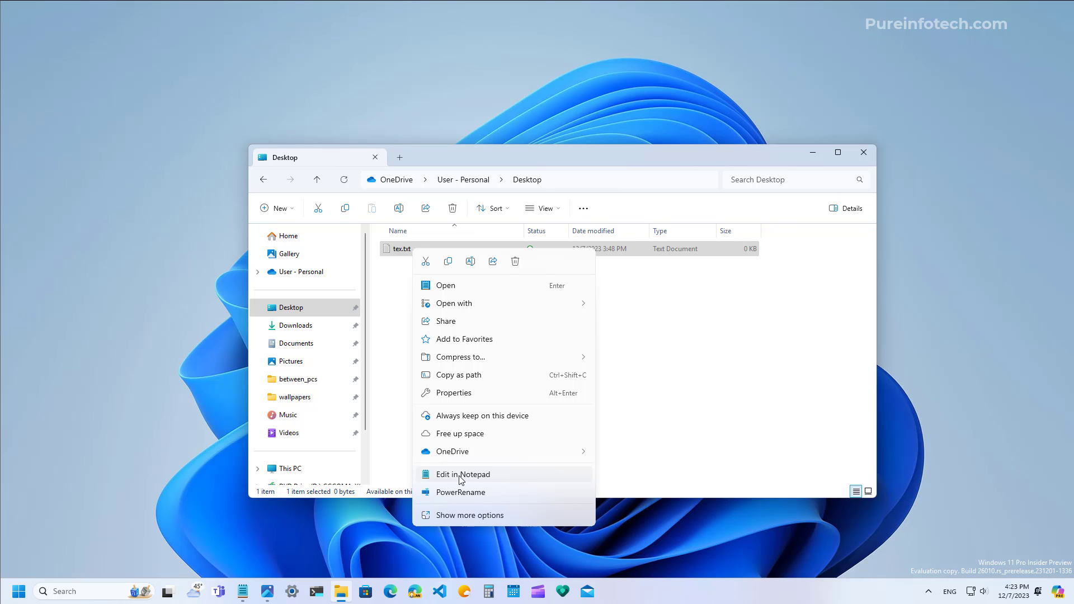
# Open tex.txt in Notepad, see 23 of 31 characters for "with character counter.", then deselect
pyautogui.click(461, 475)
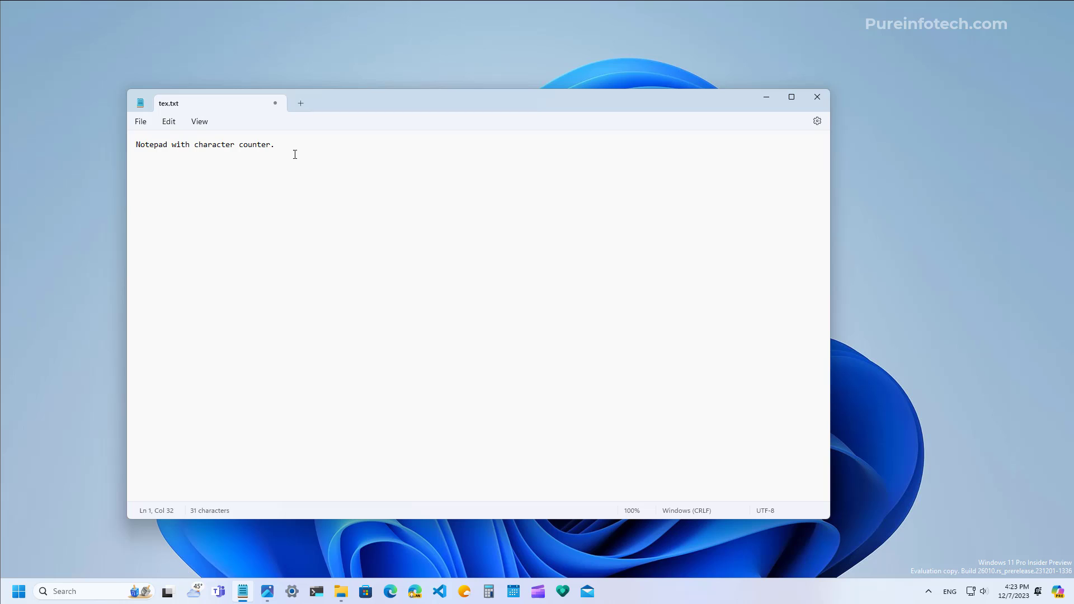
pyautogui.moveTo(275, 147); pyautogui.dragTo(180, 151)
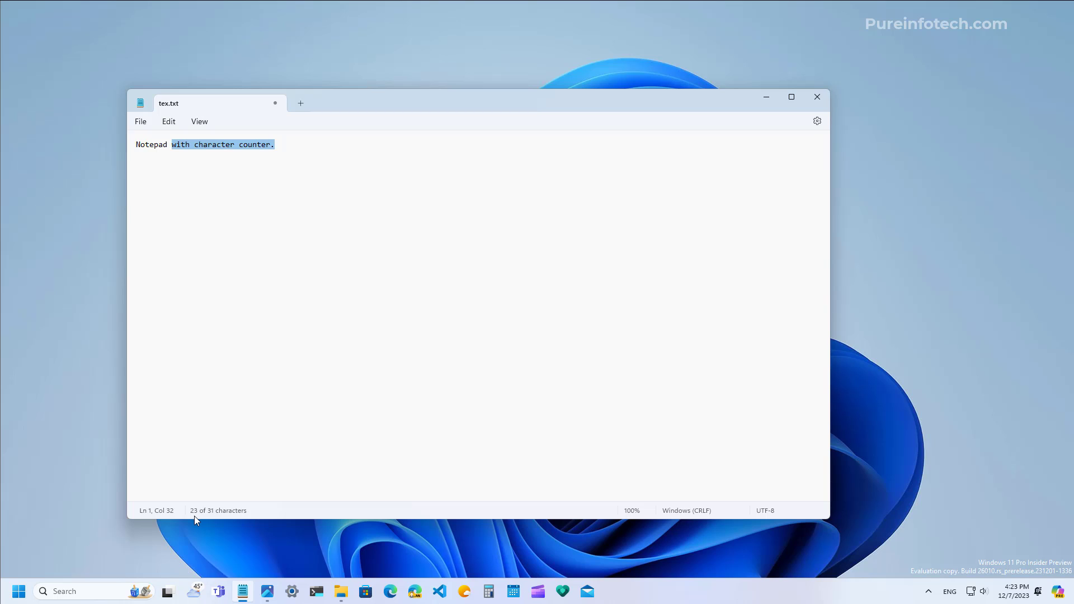
pyautogui.click(317, 151)
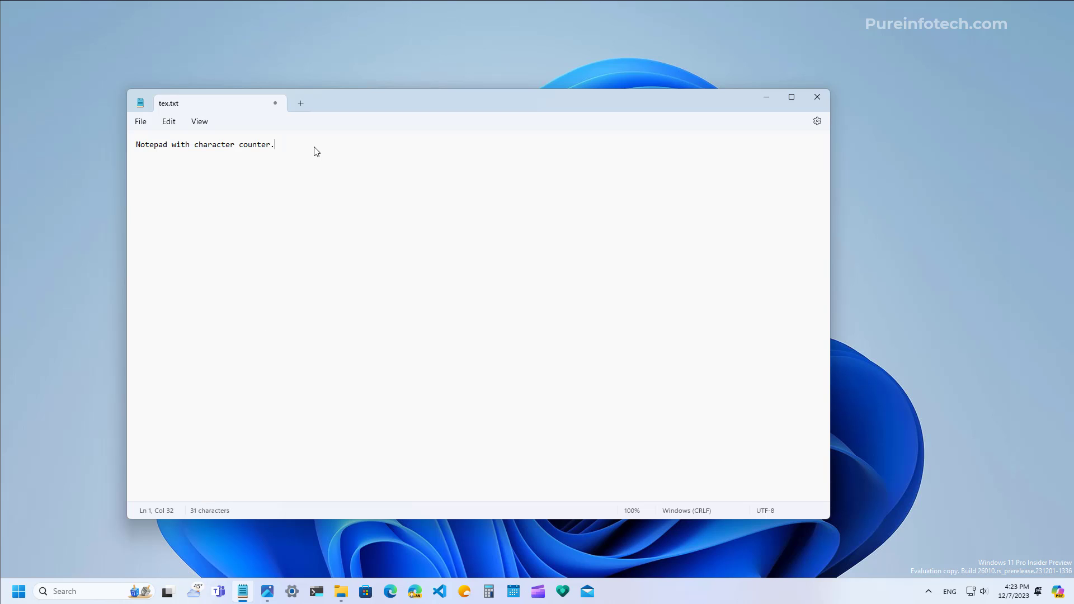